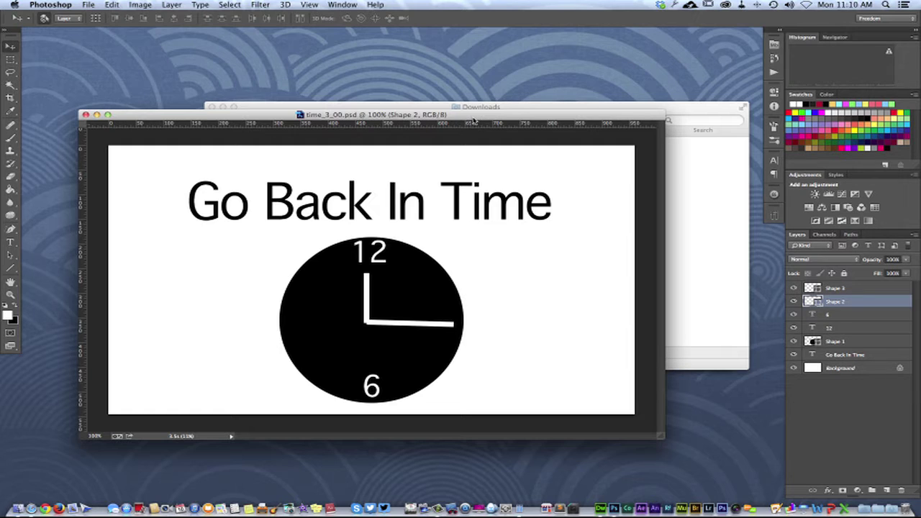
# Switch to Finder, go to Dropbox > Just Files > Demo, and view time_3_00.psd on the Dropbox website.
pyautogui.click(516, 107)
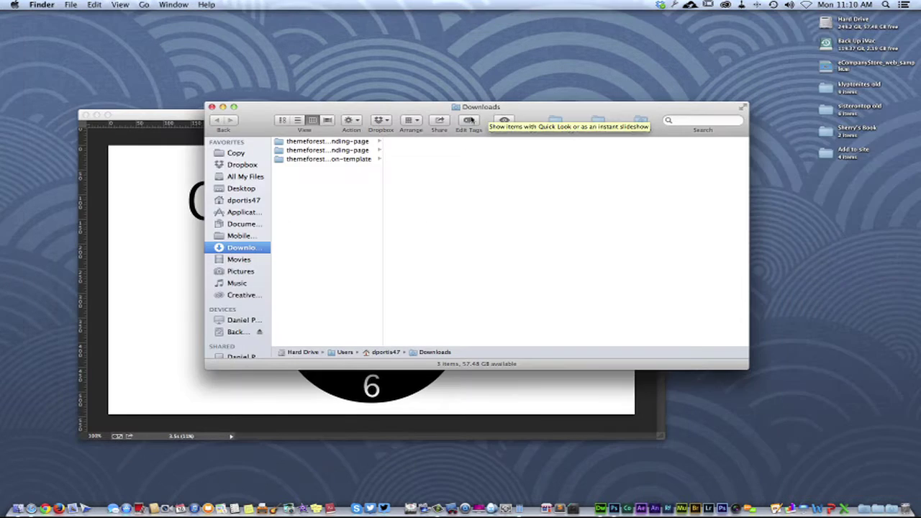
pyautogui.click(247, 166)
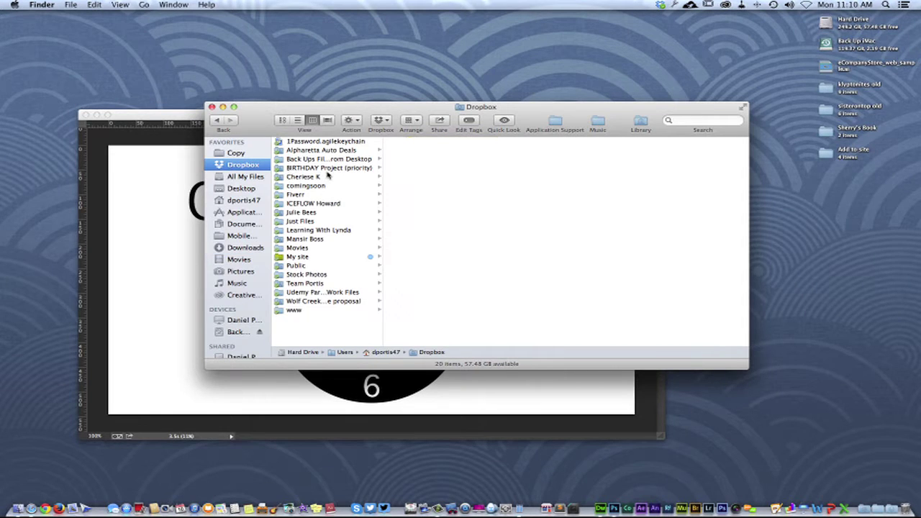
pyautogui.click(299, 221)
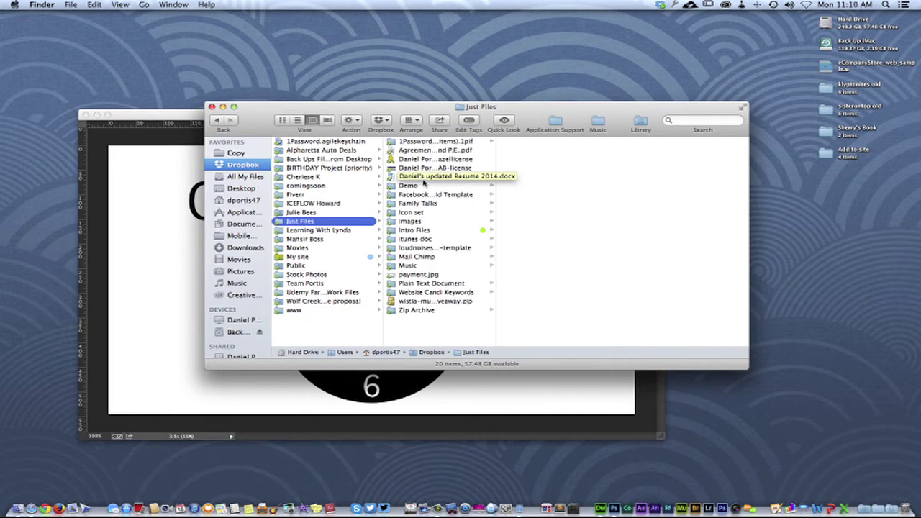
pyautogui.click(410, 186)
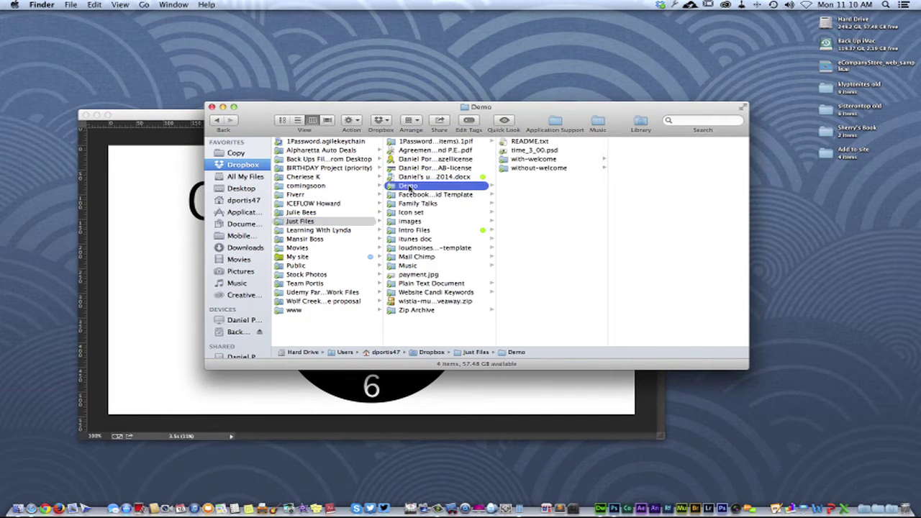
pyautogui.rightClick(517, 153)
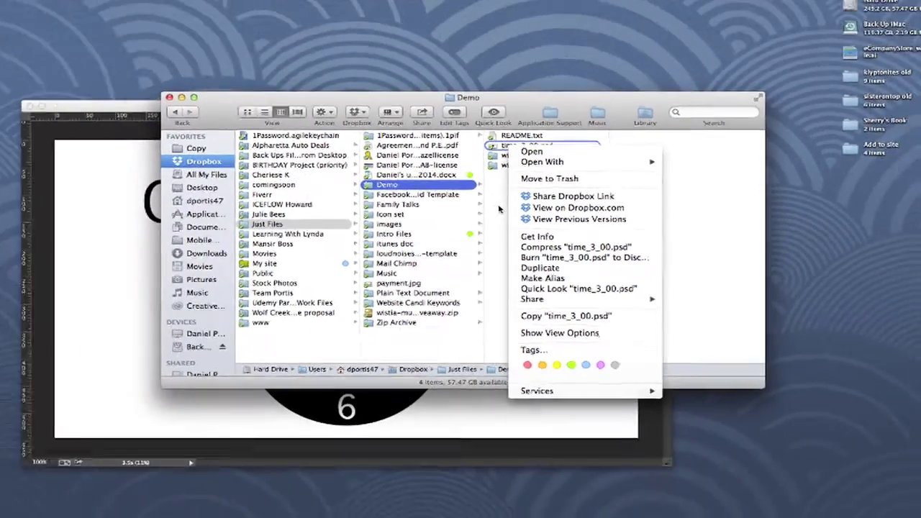
pyautogui.click(311, 146)
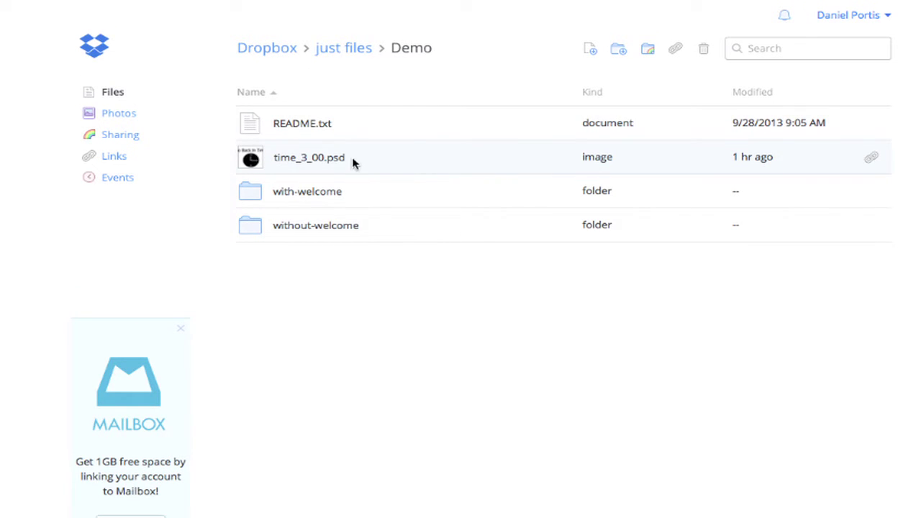
# Open the previous versions of time_3_00.psd and restore Version 1 (oldest).
pyautogui.rightClick(252, 161)
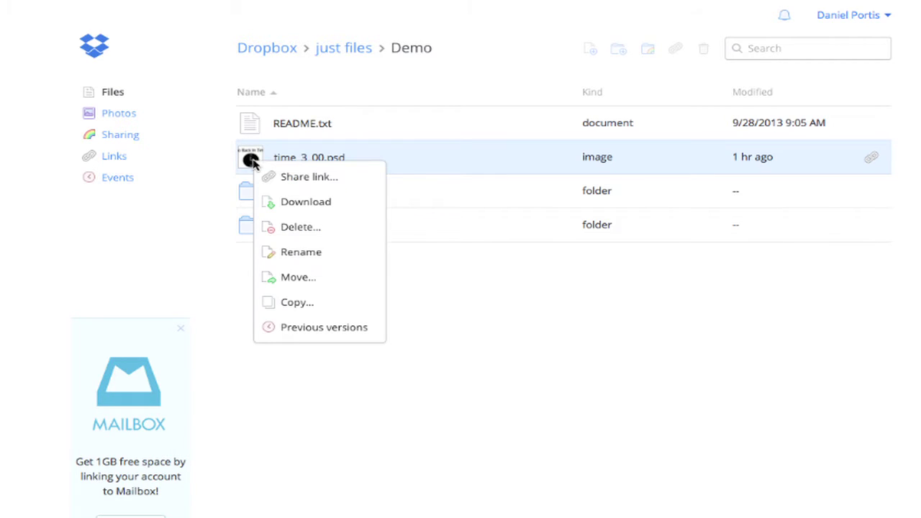
pyautogui.click(291, 326)
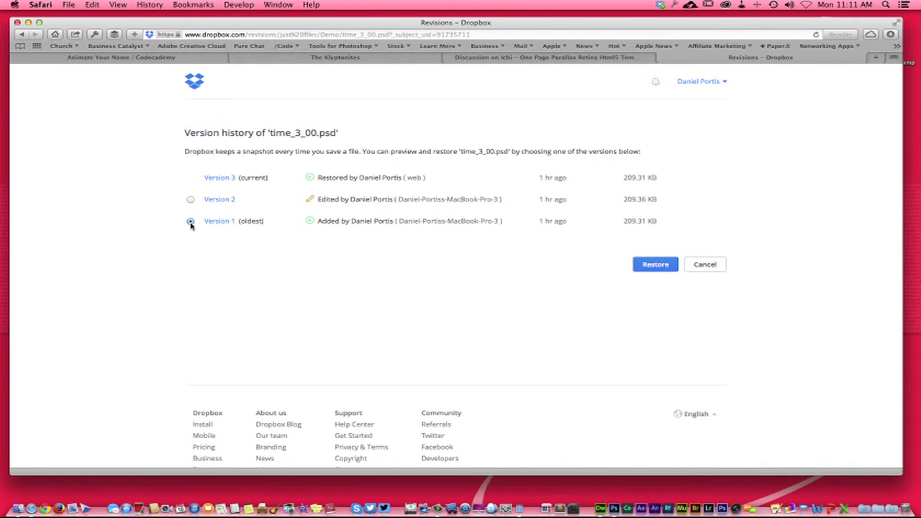
pyautogui.click(191, 223)
pyautogui.click(663, 265)
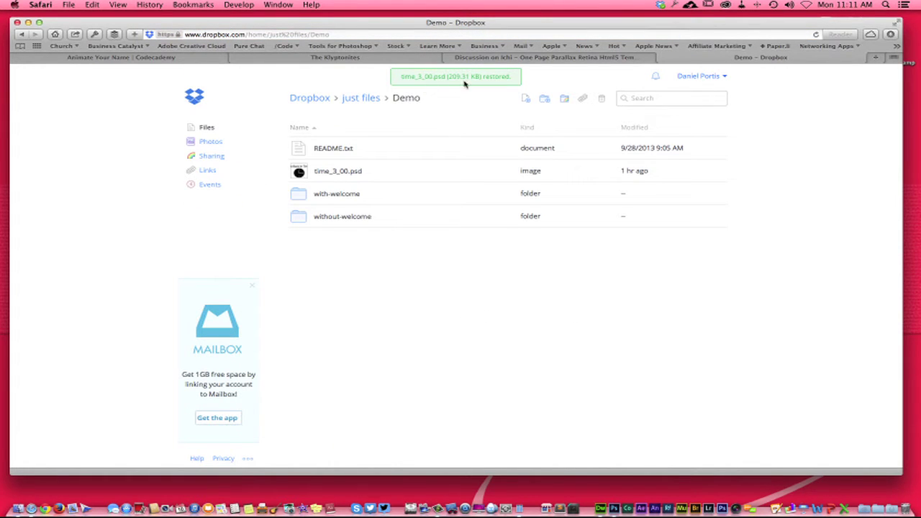
# Leave the browser and open time_3_00.psd from the Demo folder in Finder to inspect the image in Photoshop.
pyautogui.press('super+h')
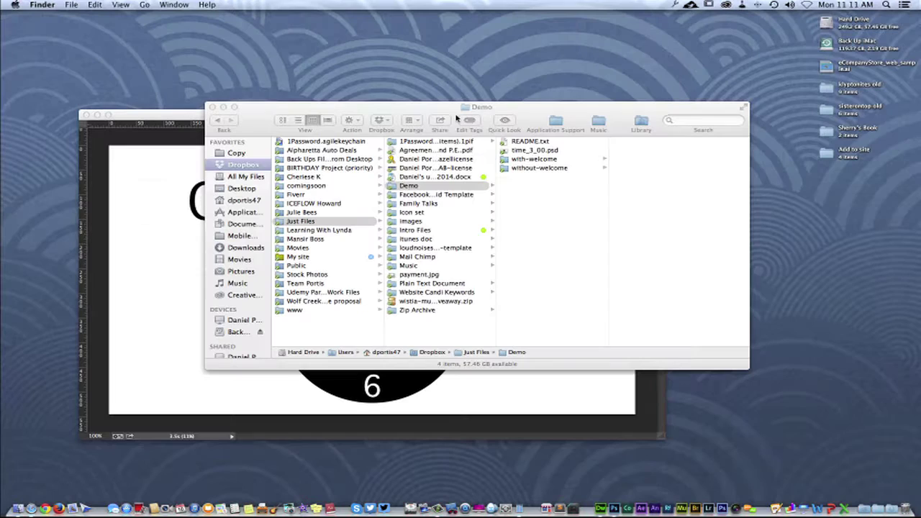
pyautogui.press('super+Tab')
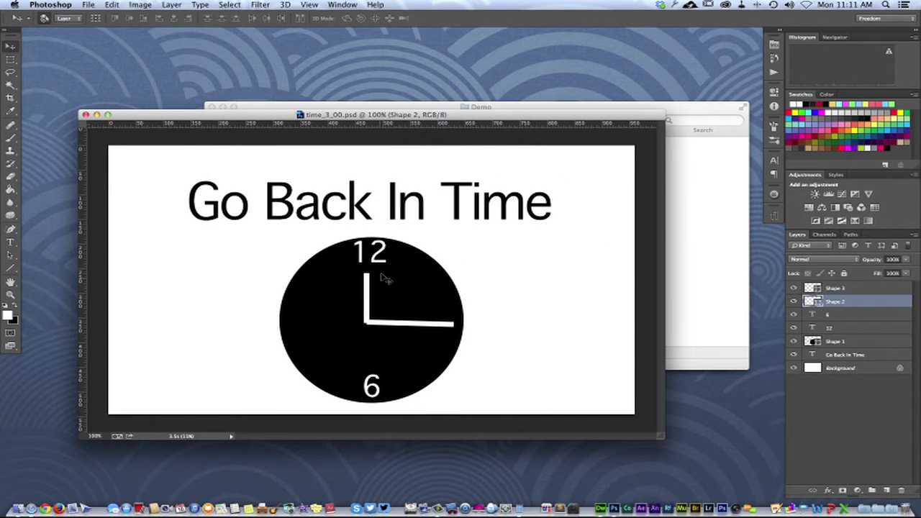
pyautogui.click(678, 234)
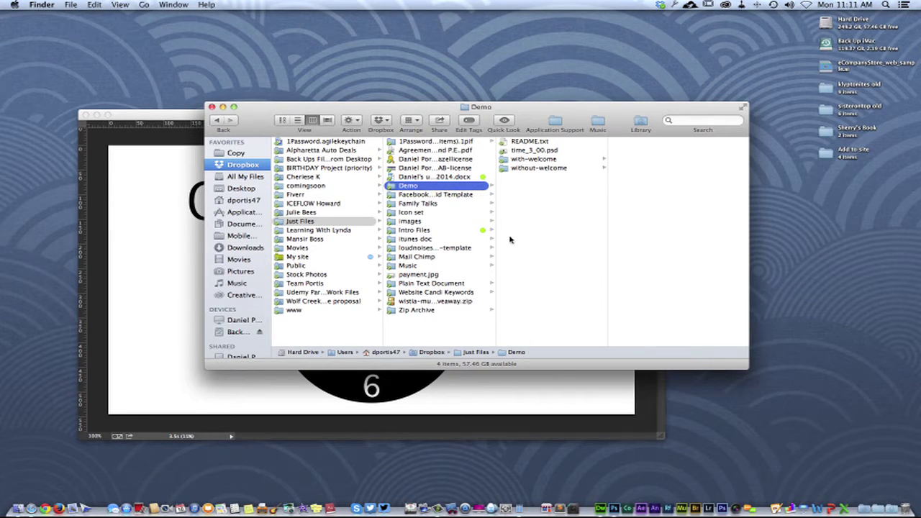
pyautogui.doubleClick(522, 151)
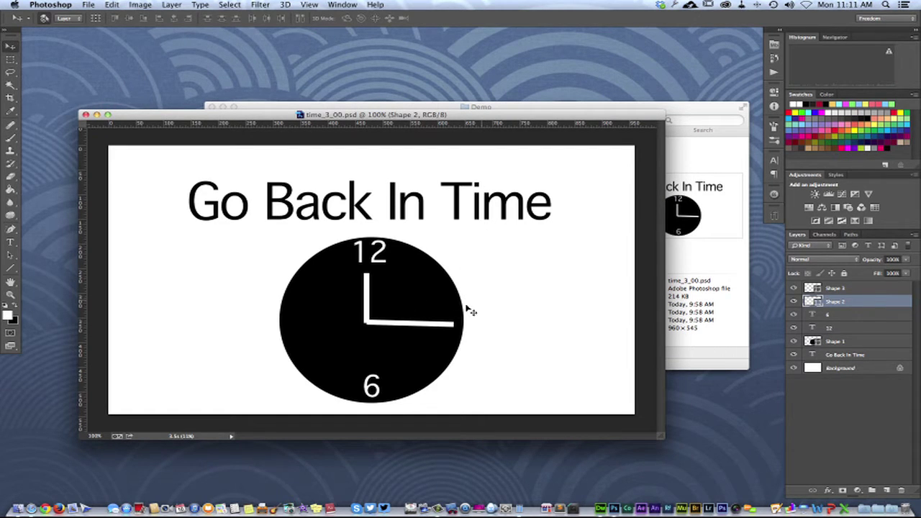
# Switch back to Dropbox in Safari and restore a different version of time_3_00.psd from its previous versions.
pyautogui.hotkey('ctrl', 'Left')
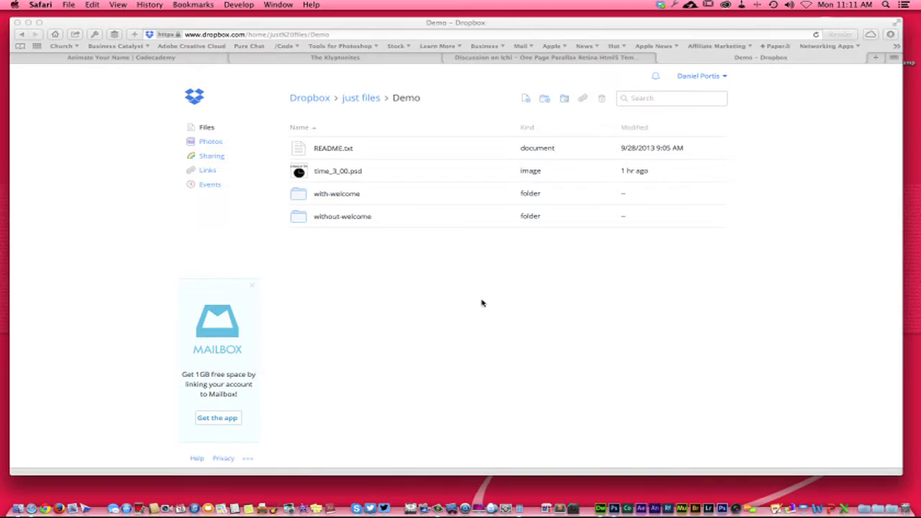
pyautogui.rightClick(298, 173)
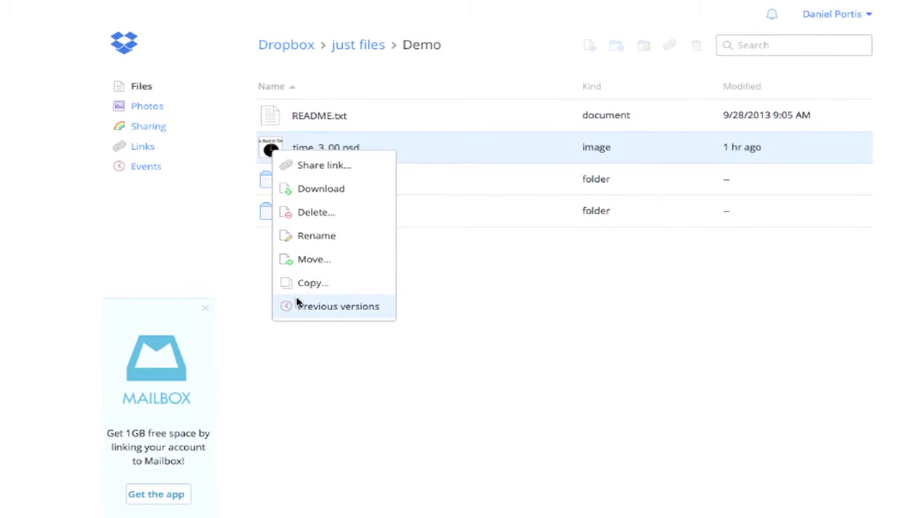
pyautogui.click(317, 306)
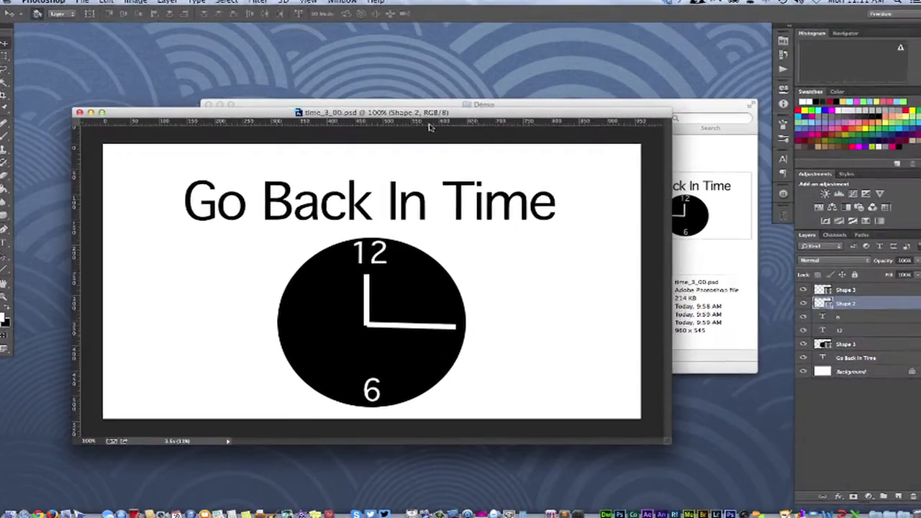
# Check the Dropbox desktop app's recently changed files, sync status and options, then close them.
pyautogui.moveTo(660, 7)
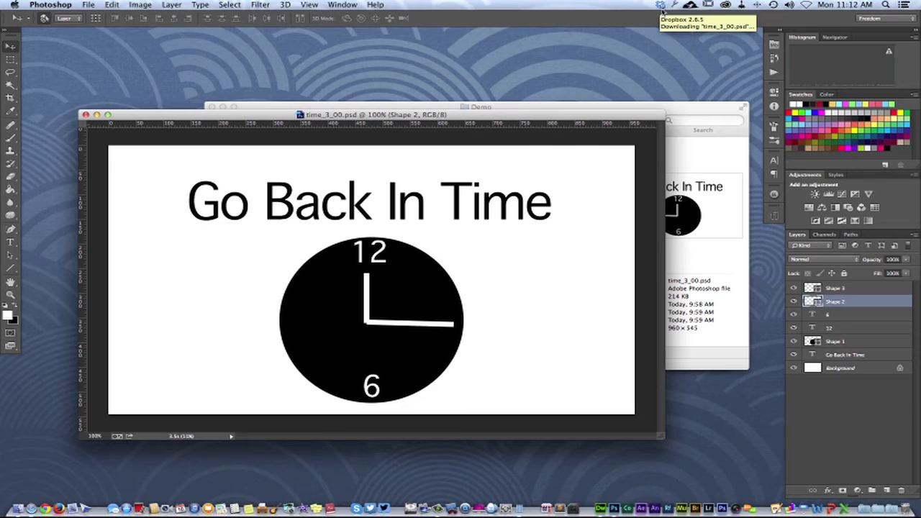
pyautogui.click(660, 5)
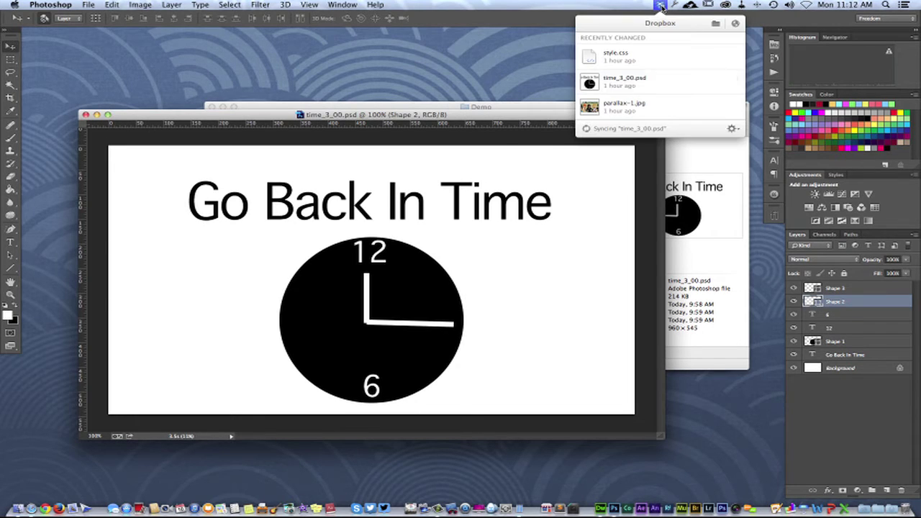
pyautogui.click(732, 129)
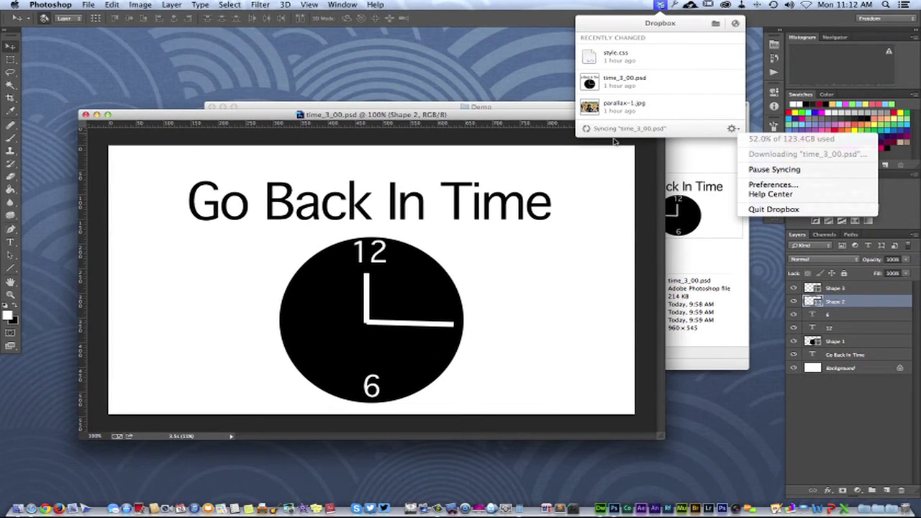
pyautogui.click(545, 115)
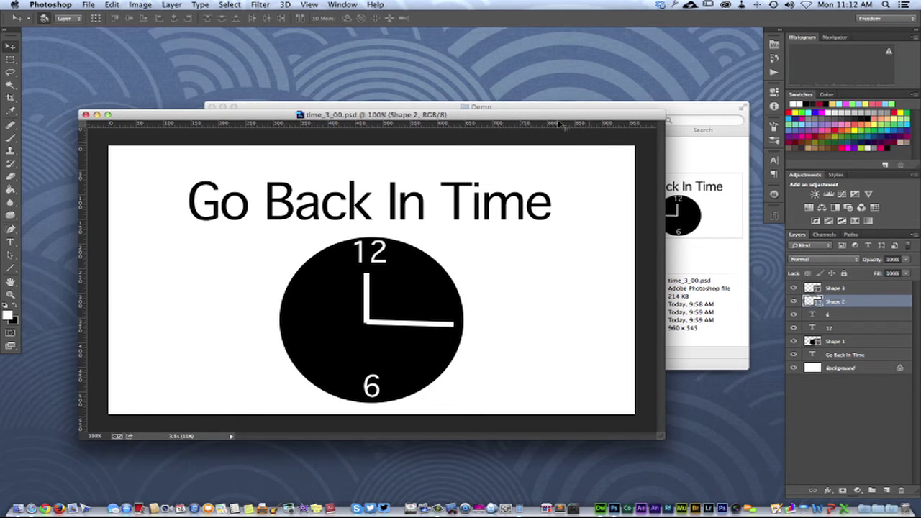
# Reopen time_3_00.psd from the Demo folder in Finder and update the open Photoshop document with the disk copy.
pyautogui.click(680, 161)
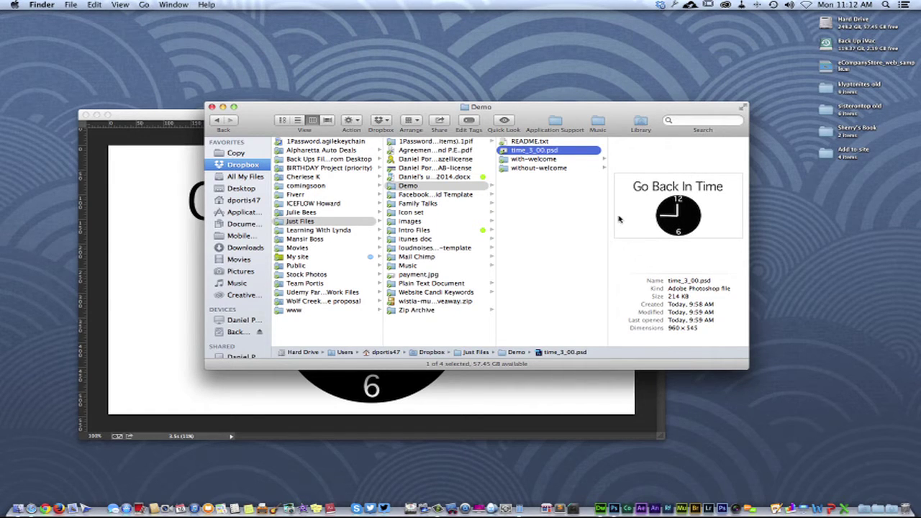
pyautogui.click(526, 384)
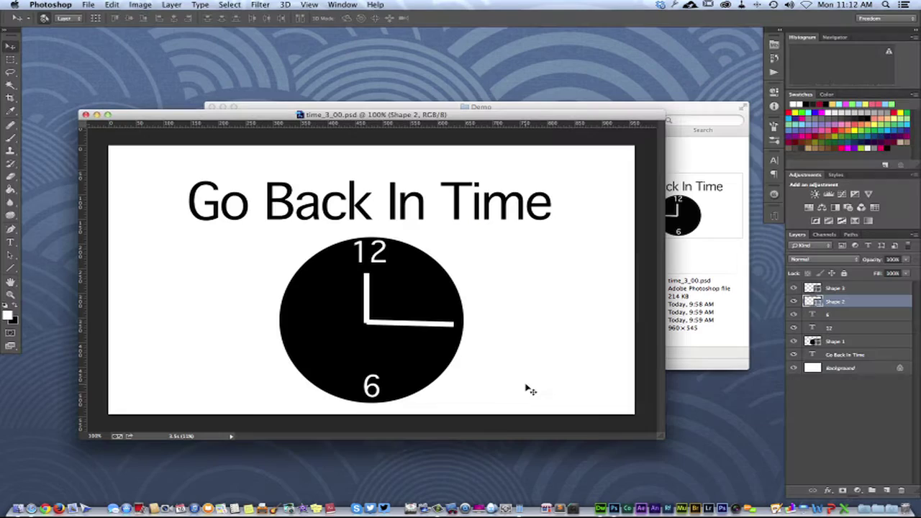
pyautogui.click(690, 165)
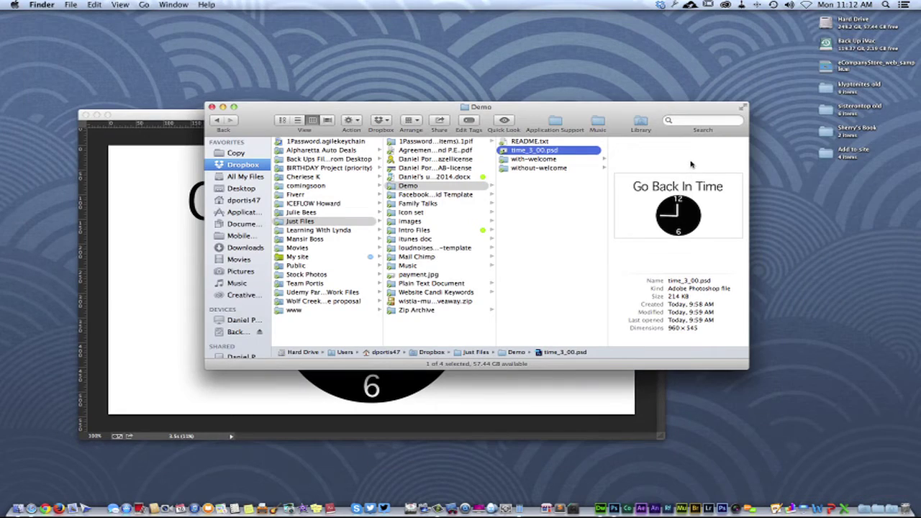
pyautogui.doubleClick(570, 151)
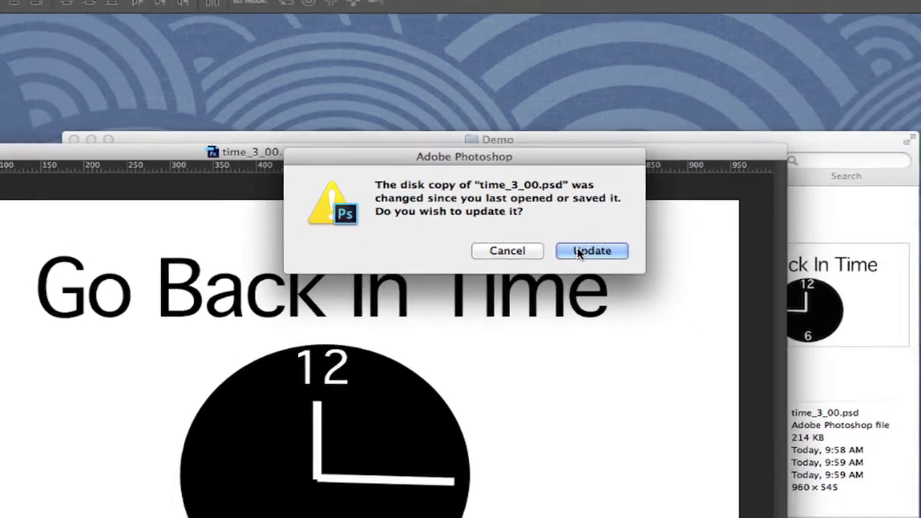
pyautogui.click(579, 250)
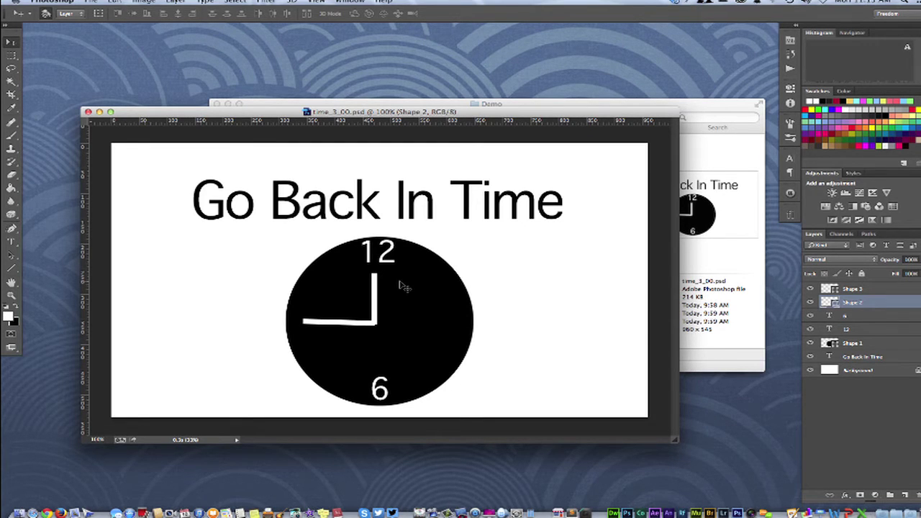
# Switch to Dropbox in Safari and view the actions available for time_3_00.psd, including Previous versions, then dismiss them.
pyautogui.hotkey('ctrl', 'Right')
pyautogui.press('super+Tab')
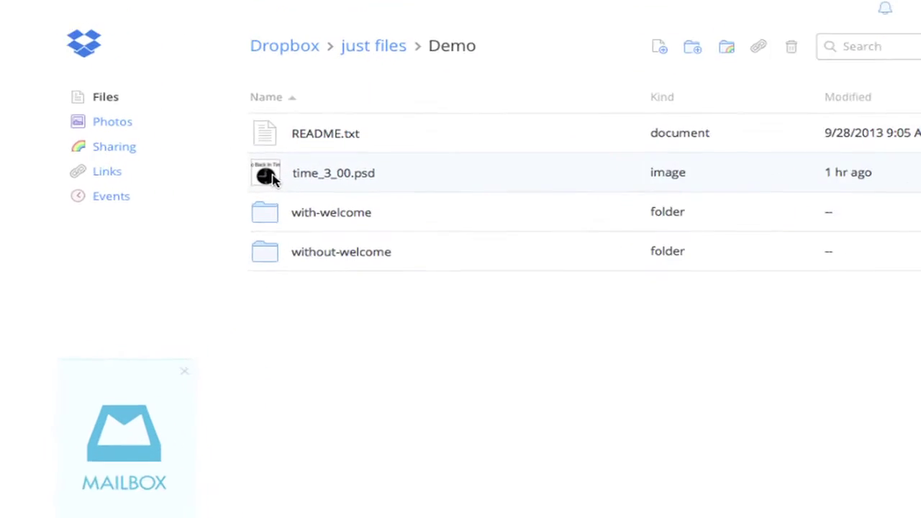
pyautogui.rightClick(272, 178)
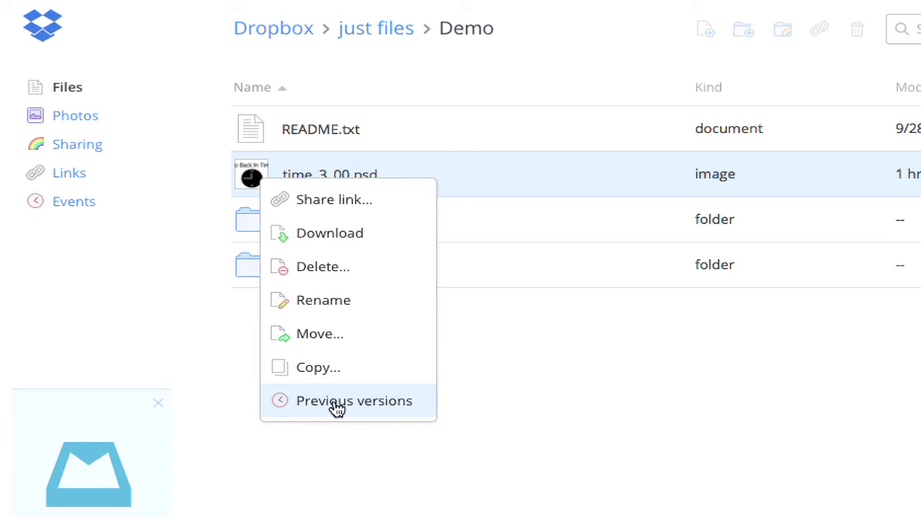
pyautogui.click(372, 479)
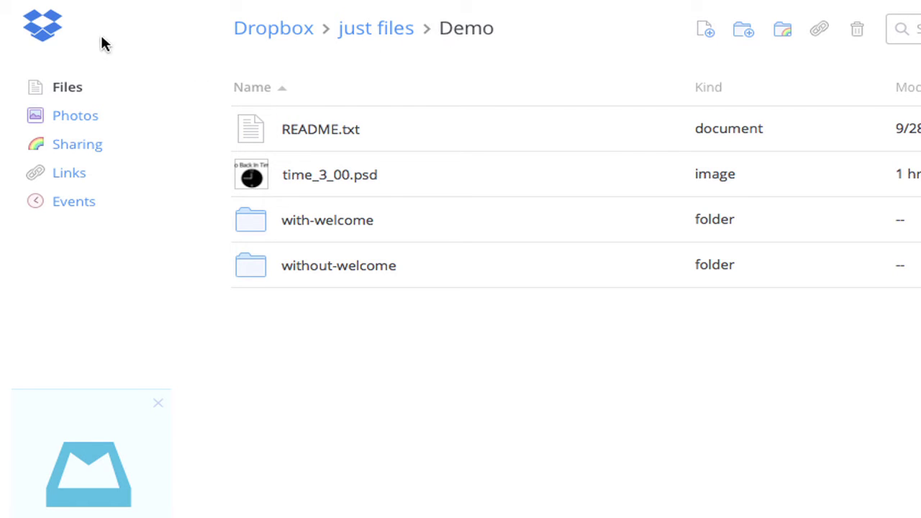
# Show the deleted files in the Demo folder on the Dropbox website.
pyautogui.tripleClick(456, 33)
pyautogui.rightClick(457, 29)
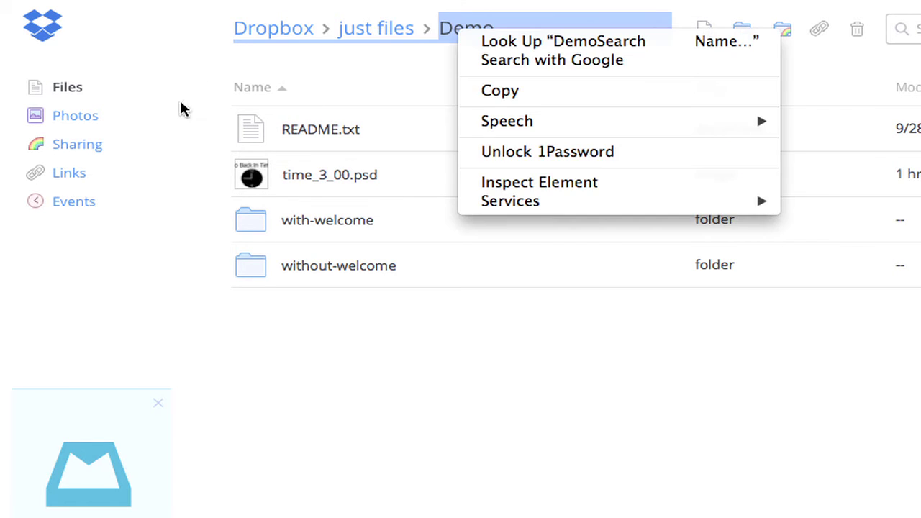
pyautogui.click(36, 34)
pyautogui.click(35, 35)
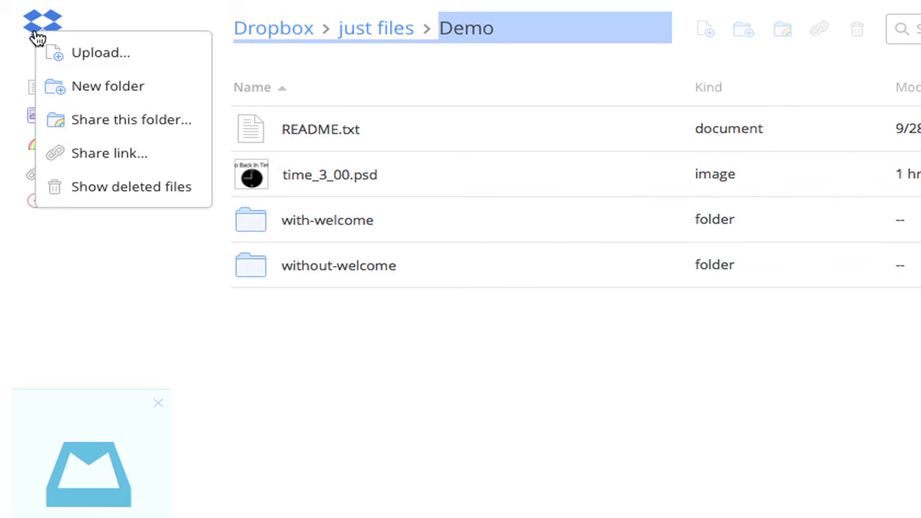
pyautogui.click(98, 188)
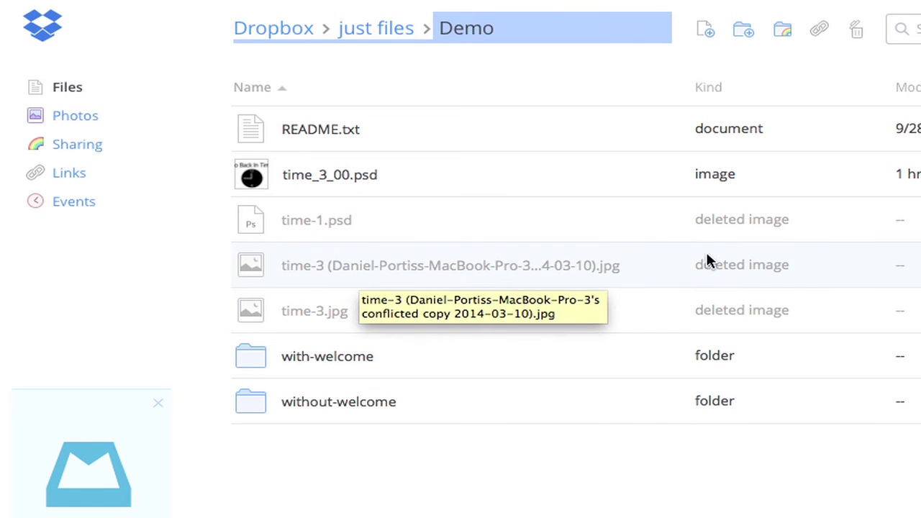
pyautogui.click(555, 72)
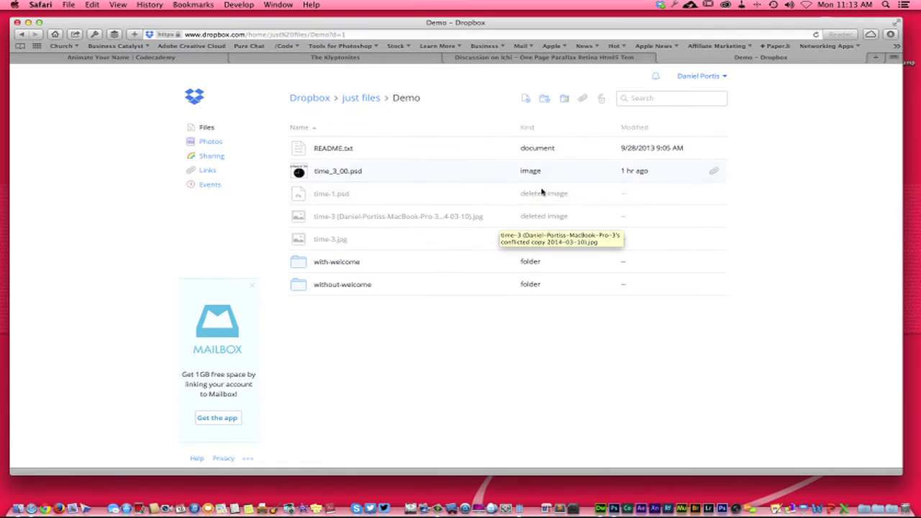